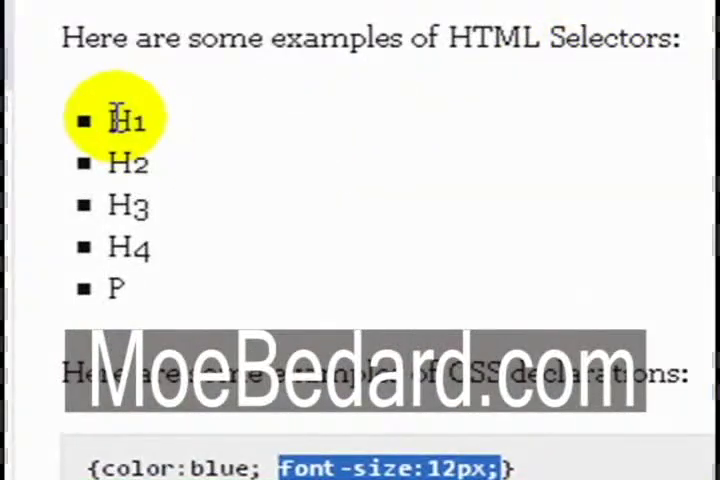
Highlight each selector example in turn: H1, H2, H3, H4 and P
{"action": "left_click_drag", "start_coordinate": [110, 119], "coordinate": [156, 118]}
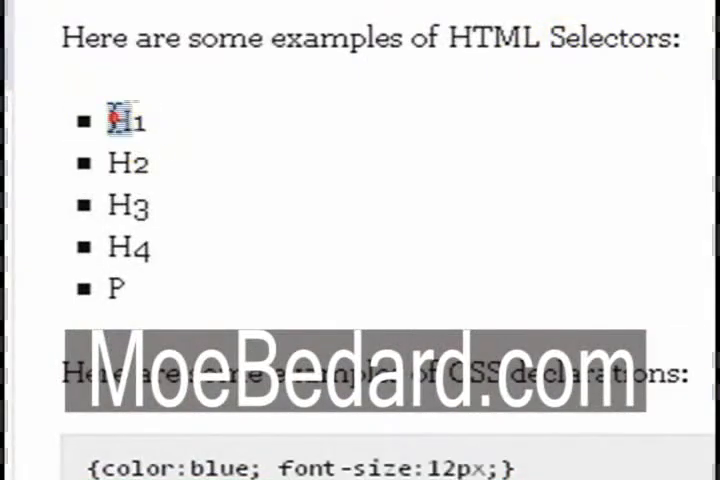
{"action": "left_click_drag", "start_coordinate": [107, 160], "coordinate": [156, 163]}
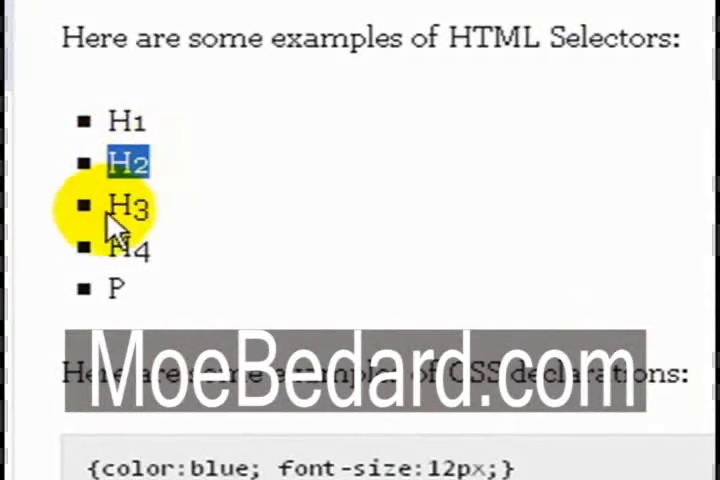
{"action": "left_click_drag", "start_coordinate": [105, 206], "coordinate": [160, 204]}
{"action": "left_click_drag", "start_coordinate": [104, 246], "coordinate": [155, 246]}
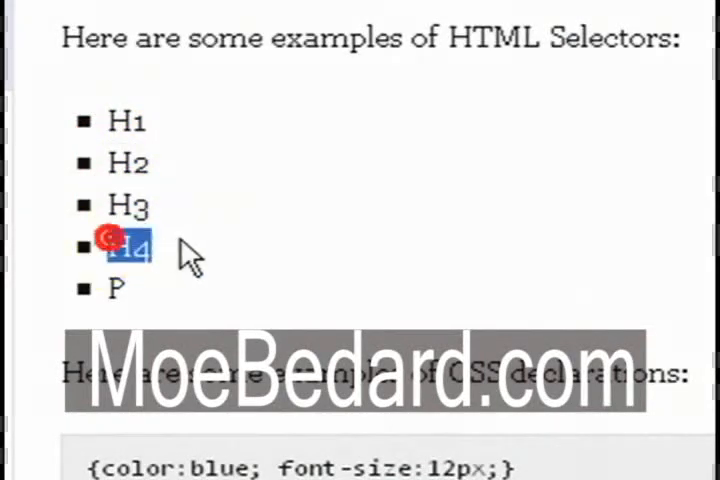
{"action": "left_click_drag", "start_coordinate": [145, 285], "coordinate": [105, 287]}
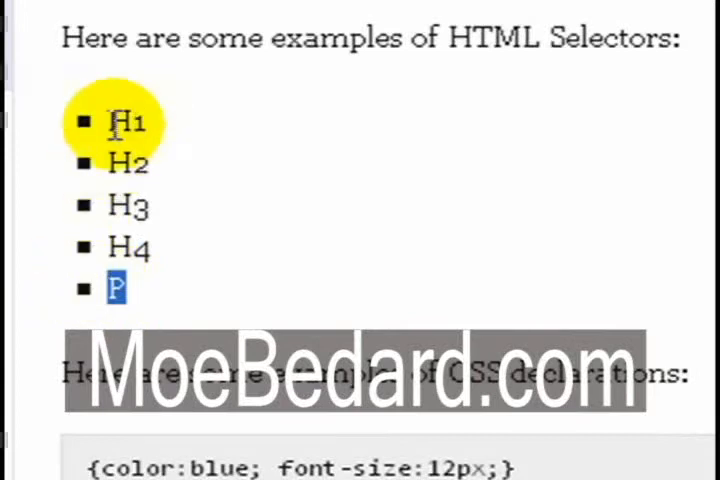
Run through the selector examples again from H1 to P, clearing stray highlights
{"action": "left_click_drag", "start_coordinate": [108, 121], "coordinate": [175, 135]}
{"action": "left_click_drag", "start_coordinate": [106, 122], "coordinate": [165, 130]}
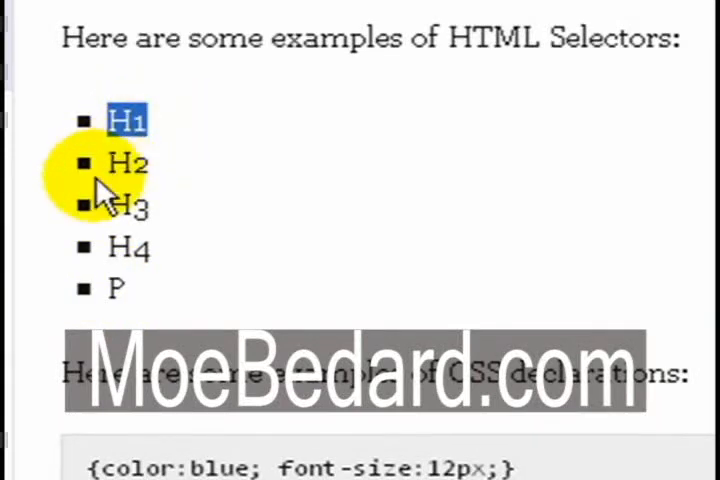
{"action": "left_click_drag", "start_coordinate": [112, 161], "coordinate": [150, 163]}
{"action": "left_click_drag", "start_coordinate": [118, 206], "coordinate": [165, 215]}
{"action": "left_click_drag", "start_coordinate": [104, 244], "coordinate": [185, 242]}
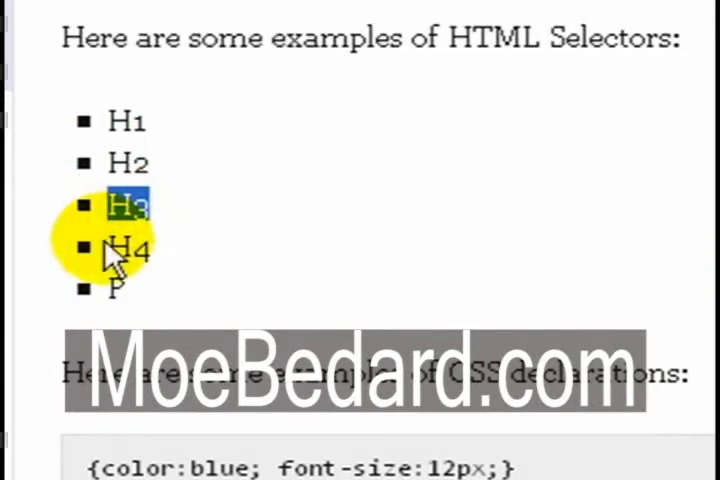
{"action": "left_click", "coordinate": [61, 254]}
{"action": "left_click", "coordinate": [96, 283]}
{"action": "left_click_drag", "start_coordinate": [97, 283], "coordinate": [122, 280]}
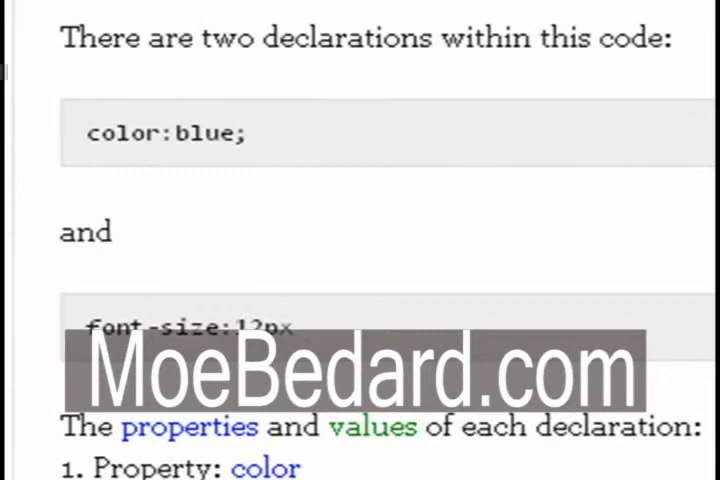
{"action": "scroll", "coordinate": [611, 156], "scroll_direction": "up", "scroll_amount": 3}
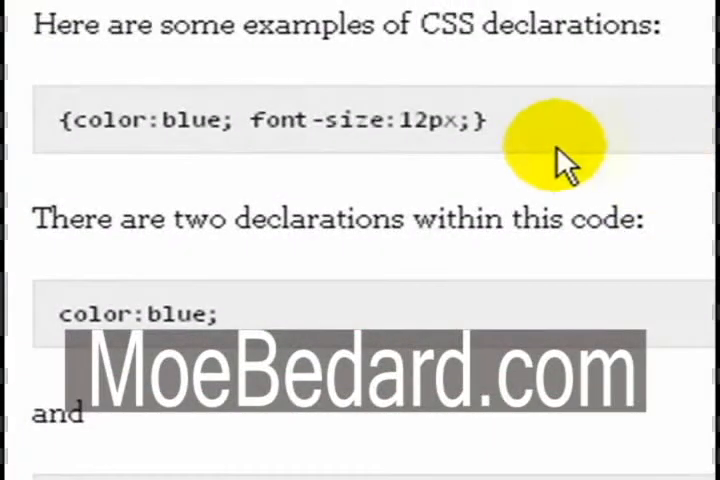
Highlight the whole example rule, then its color:blue; and font-size:12px; declarations
{"action": "left_click_drag", "start_coordinate": [535, 124], "coordinate": [50, 152]}
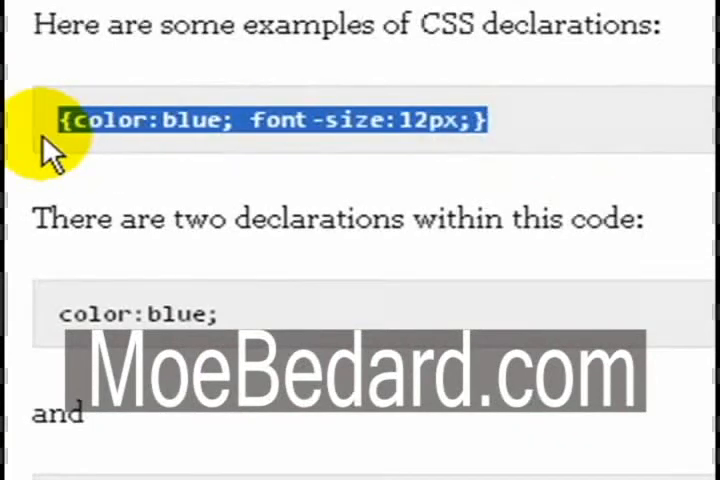
{"action": "left_click", "coordinate": [50, 152]}
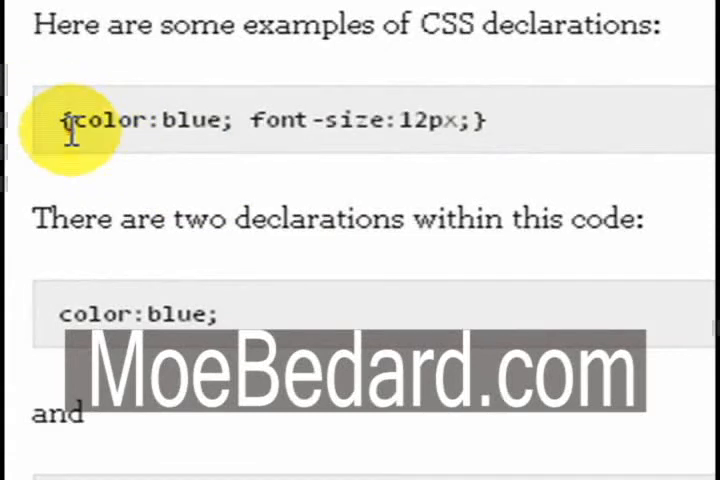
{"action": "left_click_drag", "start_coordinate": [70, 129], "coordinate": [235, 130]}
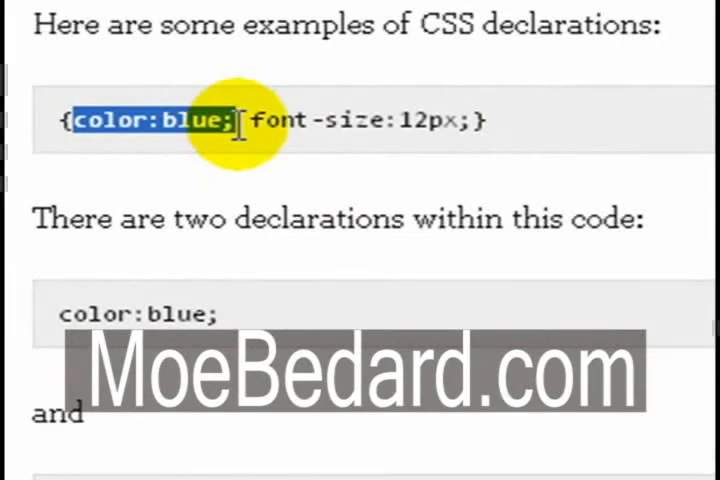
{"action": "left_click_drag", "start_coordinate": [264, 122], "coordinate": [472, 132]}
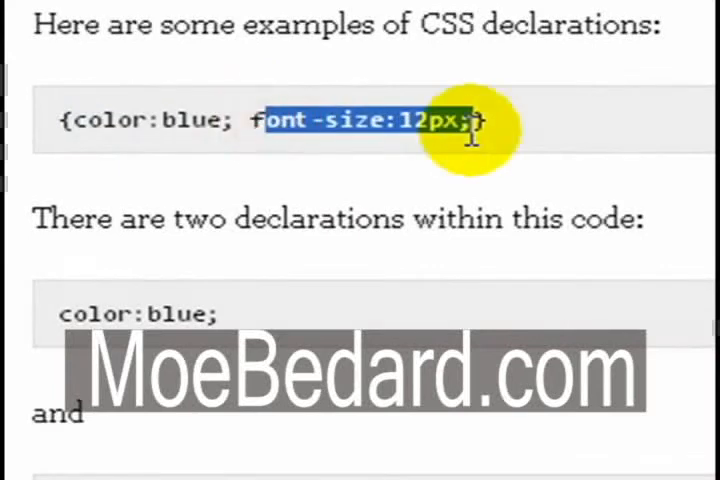
{"action": "left_click", "coordinate": [470, 130]}
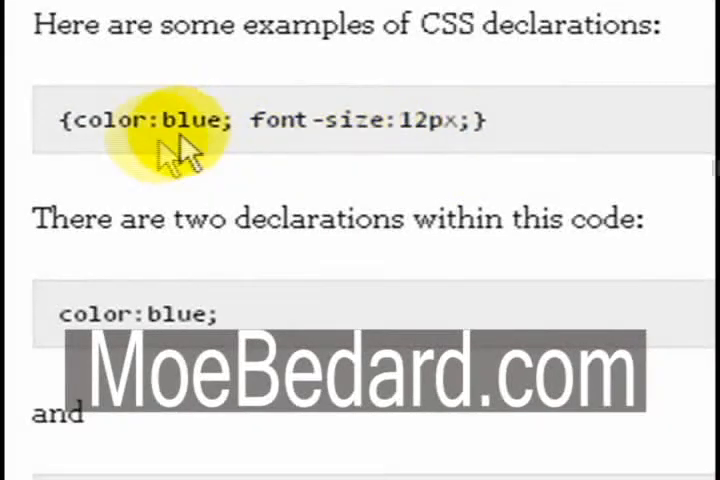
Highlight the semicolon after blue and the font-size:12px; declaration again
{"action": "mouse_move", "coordinate": [220, 128]}
{"action": "left_mouse_down"}
{"action": "mouse_move", "coordinate": [228, 130]}
{"action": "mouse_move", "coordinate": [62, 129]}
{"action": "left_mouse_up"}
{"action": "mouse_move", "coordinate": [280, 115]}
{"action": "left_mouse_down"}
{"action": "mouse_move", "coordinate": [318, 103]}
{"action": "mouse_move", "coordinate": [506, 128]}
{"action": "left_mouse_up"}
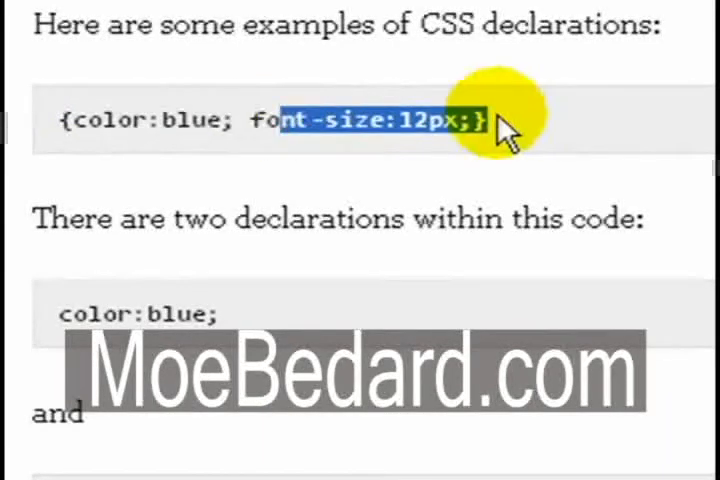
{"action": "left_click", "coordinate": [468, 117]}
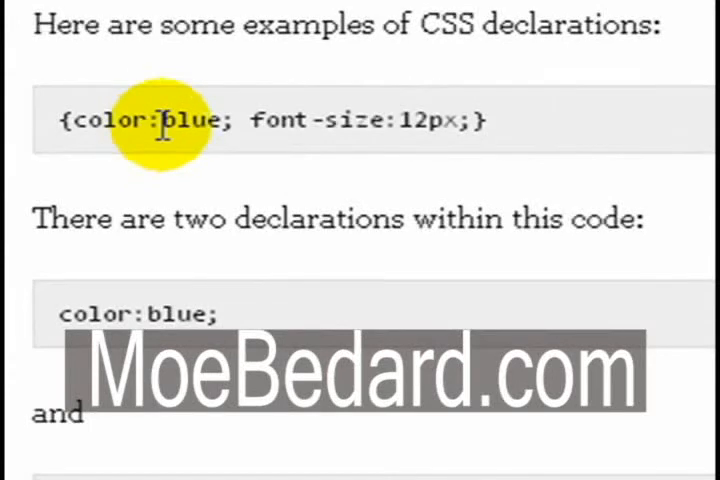
Highlight the property color, the value blue, then the font-size declaration and property name
{"action": "left_click_drag", "start_coordinate": [149, 120], "coordinate": [74, 120]}
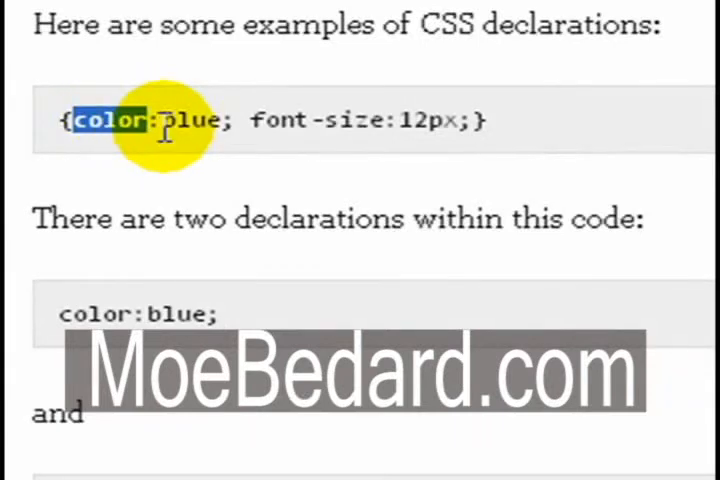
{"action": "left_click", "coordinate": [166, 128]}
{"action": "mouse_move", "coordinate": [166, 125]}
{"action": "left_mouse_down"}
{"action": "mouse_move", "coordinate": [234, 113]}
{"action": "mouse_move", "coordinate": [222, 110]}
{"action": "left_mouse_up"}
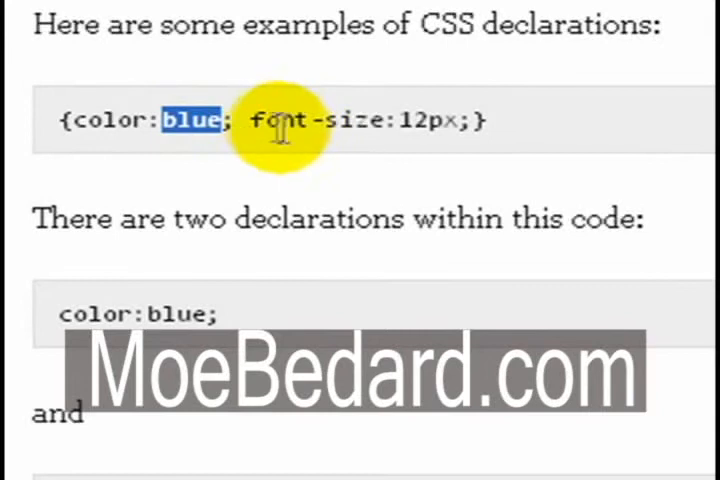
{"action": "left_click", "coordinate": [264, 126]}
{"action": "left_click_drag", "start_coordinate": [252, 122], "coordinate": [479, 116]}
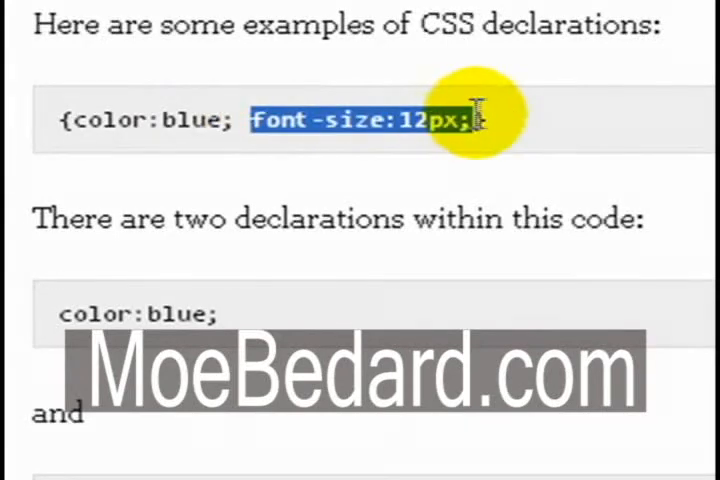
{"action": "left_click", "coordinate": [303, 121]}
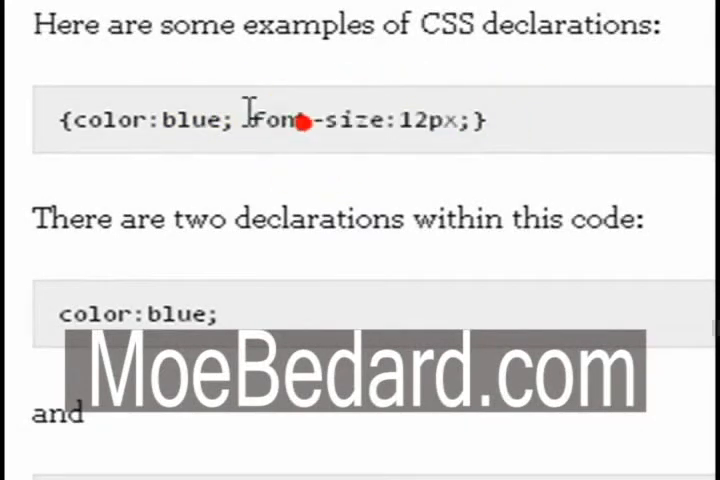
{"action": "left_click_drag", "start_coordinate": [248, 110], "coordinate": [458, 116]}
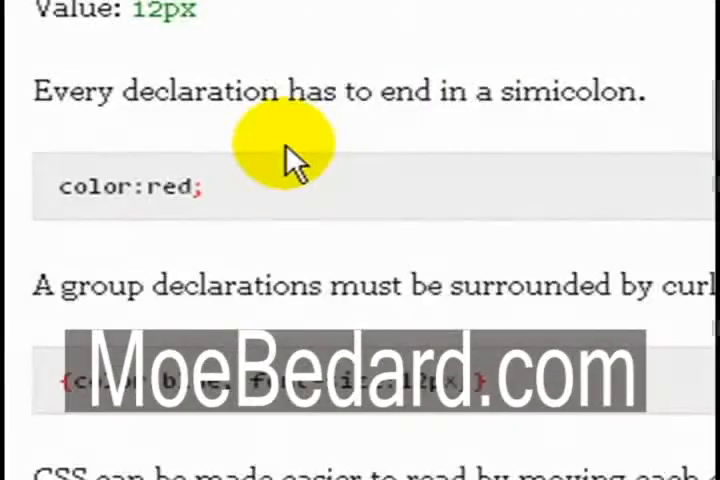
Highlight the semicolons ending color:red;, color:blue; and the font-size declaration
{"action": "left_click", "coordinate": [222, 195]}
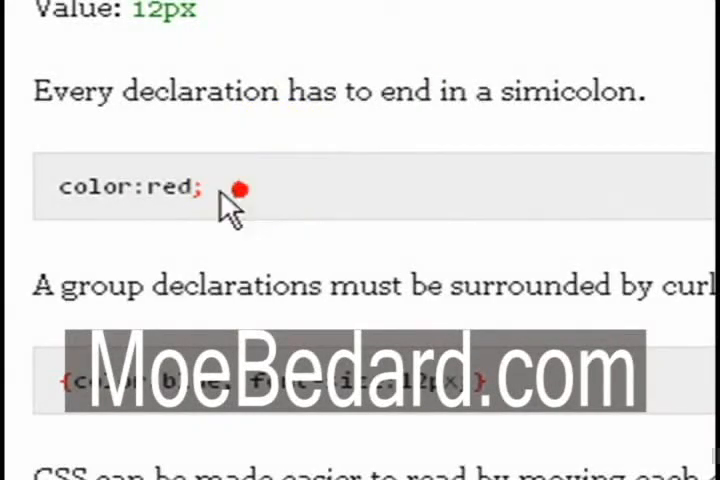
{"action": "mouse_move", "coordinate": [206, 187]}
{"action": "left_mouse_down"}
{"action": "mouse_move", "coordinate": [193, 188]}
{"action": "mouse_move", "coordinate": [193, 172]}
{"action": "left_mouse_up"}
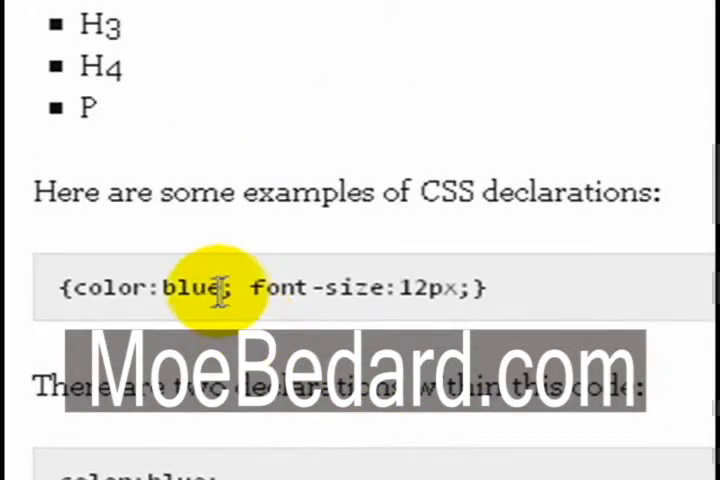
{"action": "double_click", "coordinate": [229, 288]}
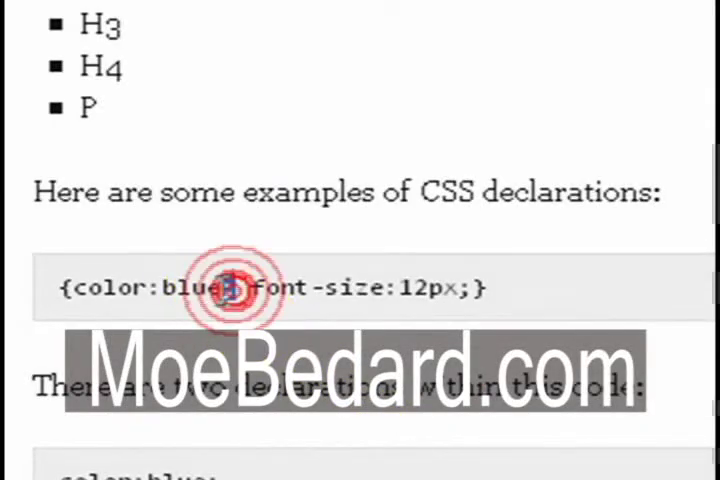
{"action": "double_click", "coordinate": [465, 287]}
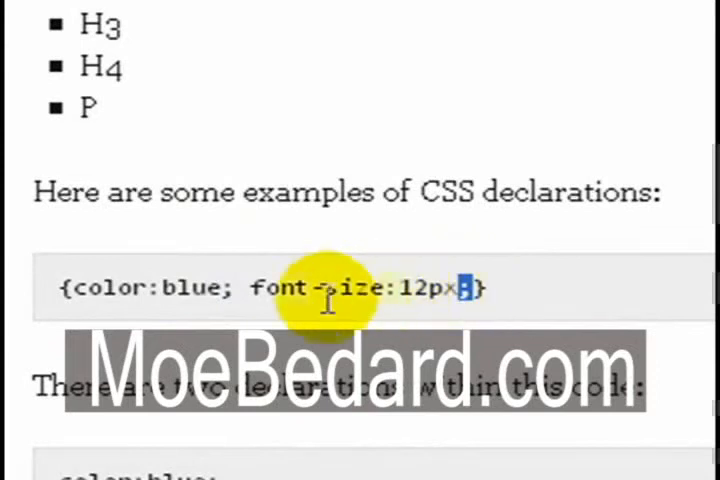
Highlight color:blue, then the semicolons after blue and after 12px once more
{"action": "mouse_move", "coordinate": [233, 290]}
{"action": "left_mouse_down"}
{"action": "mouse_move", "coordinate": [75, 292]}
{"action": "mouse_move", "coordinate": [224, 288]}
{"action": "left_mouse_up"}
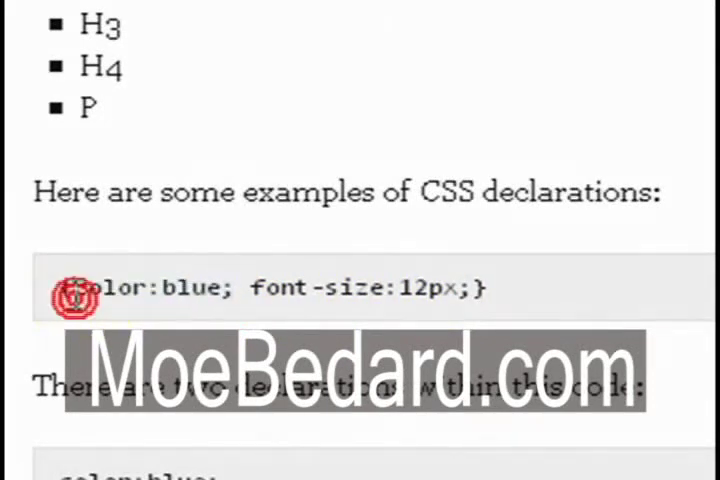
{"action": "left_click", "coordinate": [222, 288]}
{"action": "double_click", "coordinate": [229, 288]}
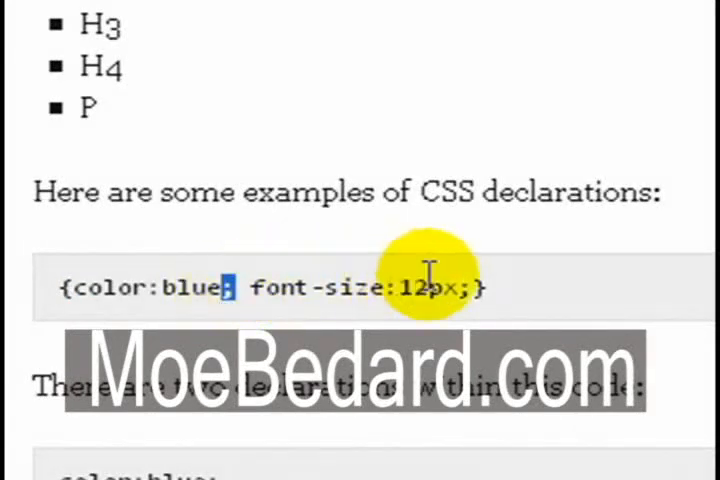
{"action": "left_click", "coordinate": [305, 285]}
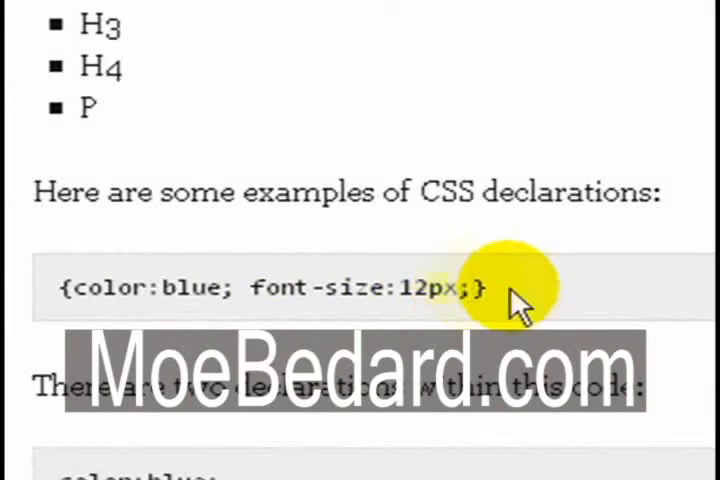
{"action": "double_click", "coordinate": [463, 288]}
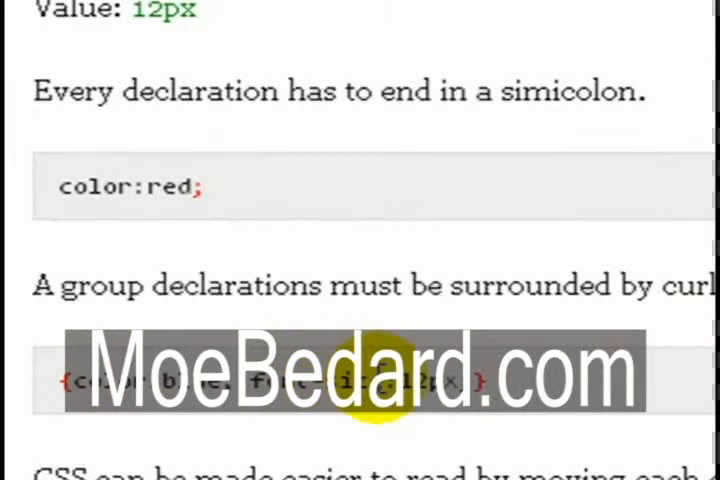
Highlight the closing curly brace of the example rule
{"action": "left_click_drag", "start_coordinate": [505, 400], "coordinate": [472, 384]}
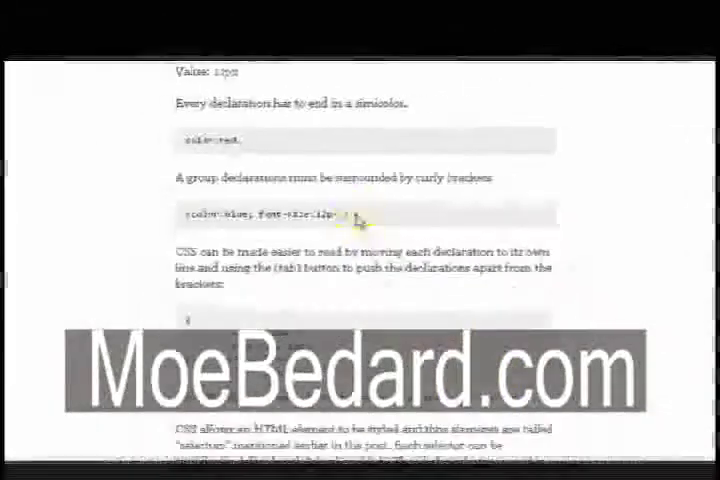
{"action": "scroll", "coordinate": [566, 168], "scroll_direction": "down", "scroll_amount": 3}
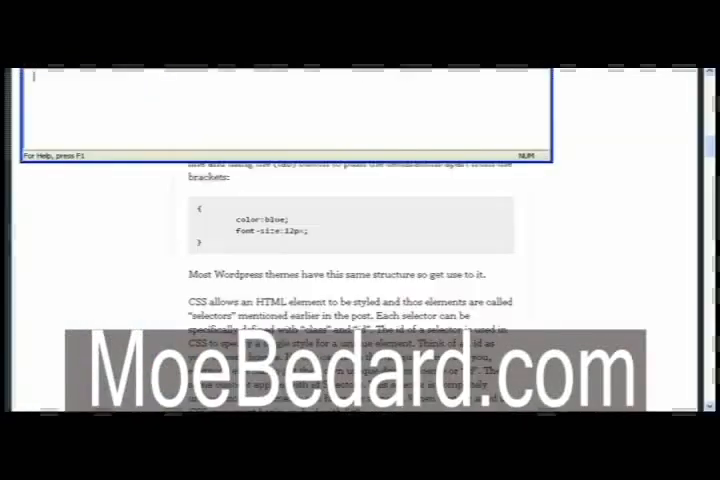
Type { font-size:12px;} into the blank WordPad document, fixing a stray w
{"action": "left_click_drag", "start_coordinate": [303, 60], "coordinate": [326, 97]}
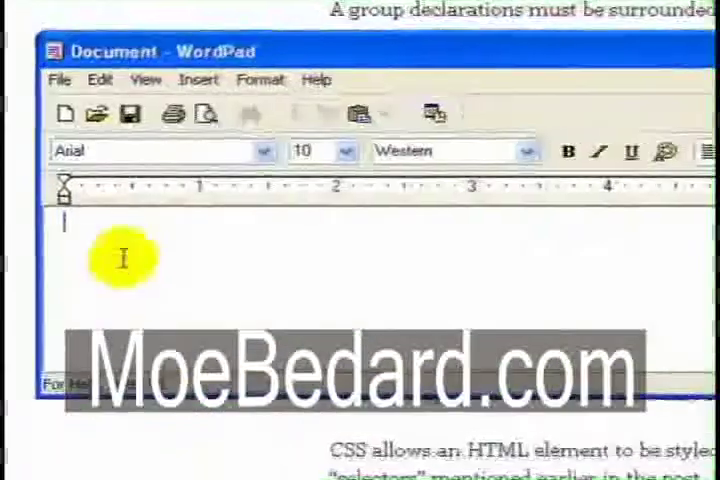
{"action": "left_click", "coordinate": [124, 244]}
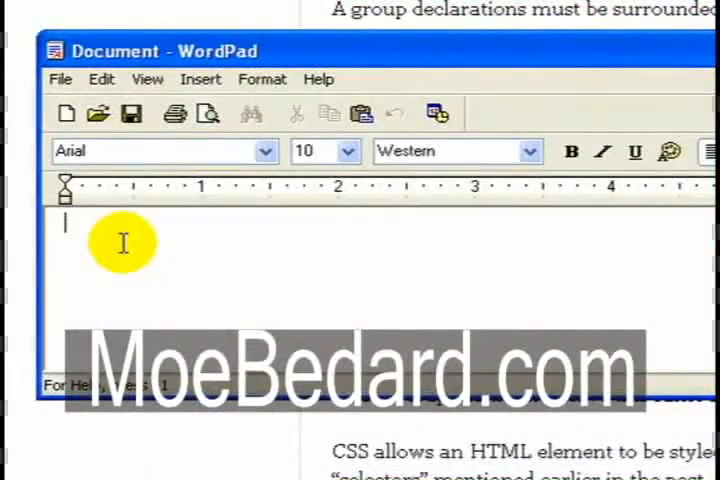
{"action": "type", "text": "{}"}
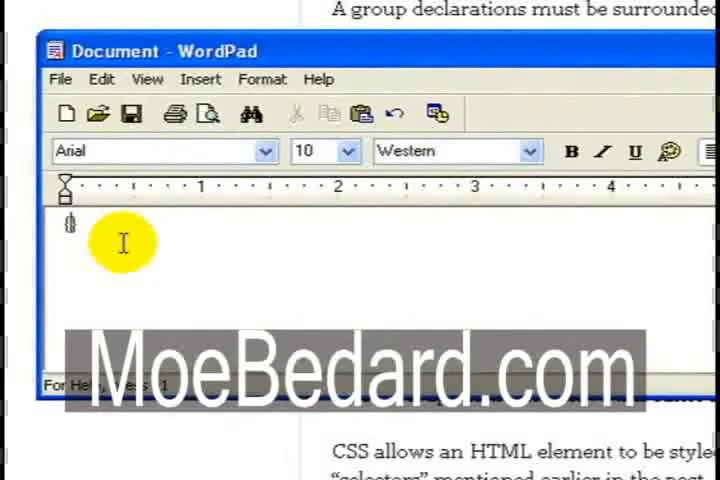
{"action": "key", "text": "Left"}
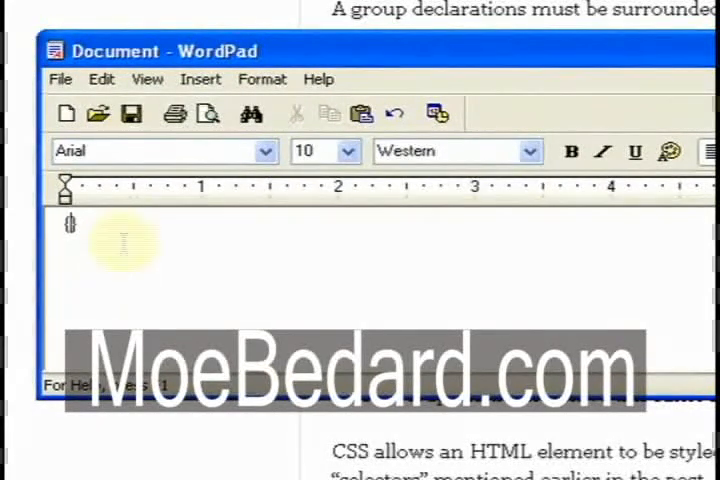
{"action": "type", "text": "font-"}
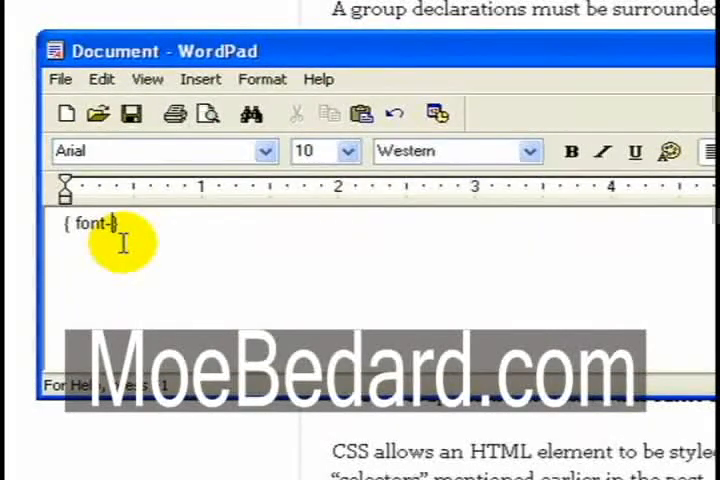
{"action": "type", "text": "sizew"}
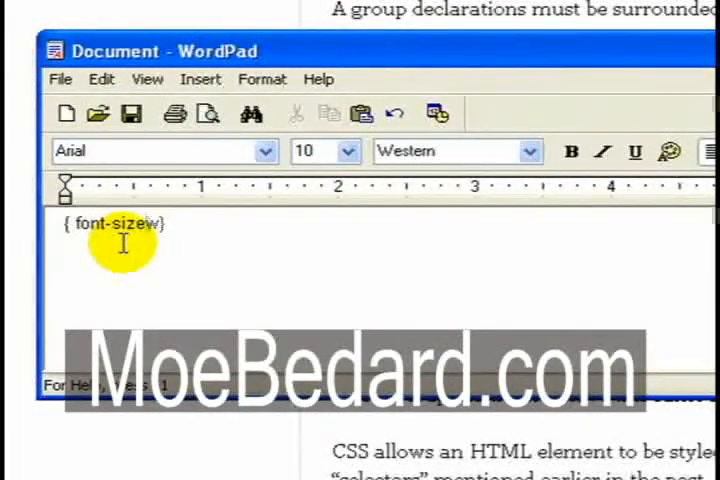
{"action": "key", "text": "BackSpace"}
{"action": "type", "text": ":"}
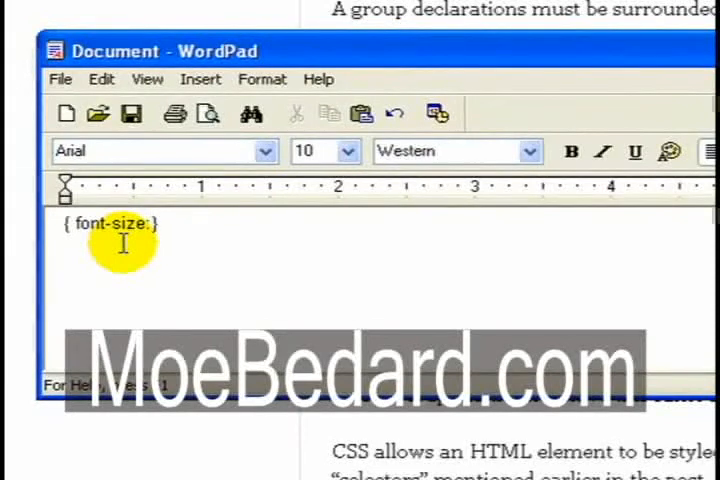
{"action": "type", "text": ";"}
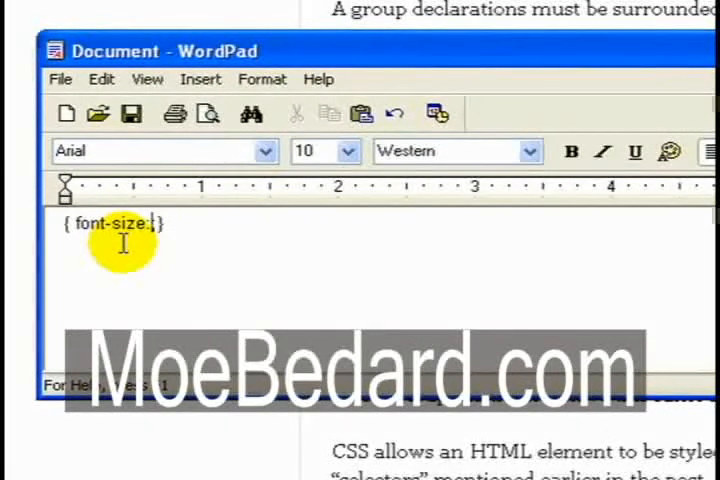
{"action": "type", "text": "12px"}
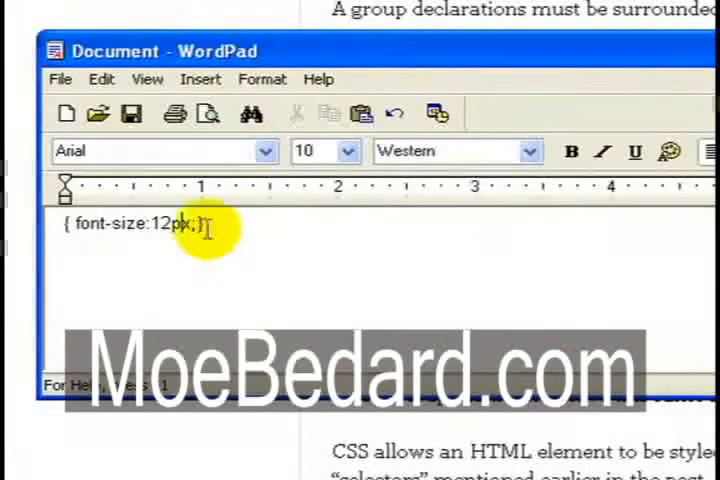
Move the font-size declaration onto its own line below the opening brace
{"action": "left_click_drag", "start_coordinate": [199, 224], "coordinate": [77, 225]}
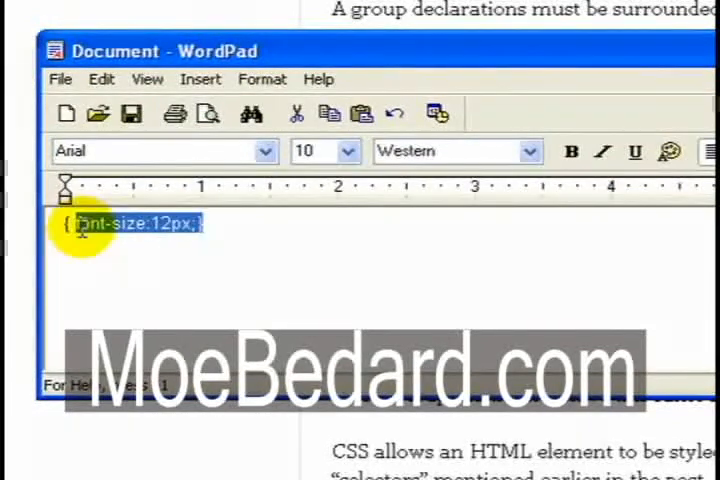
{"action": "left_click", "coordinate": [86, 225]}
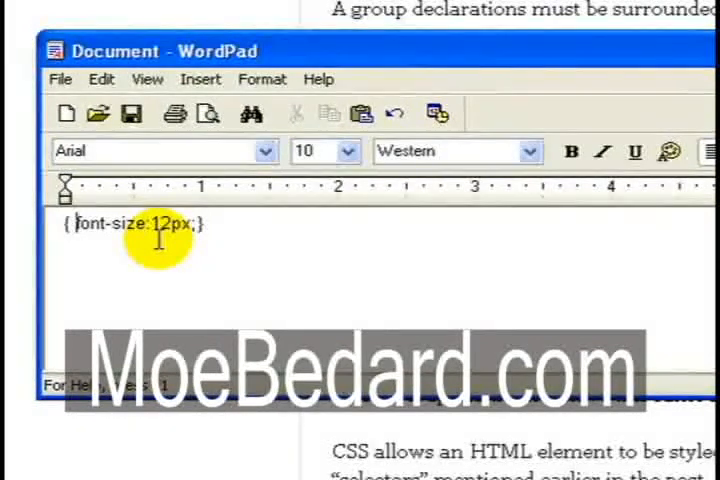
{"action": "key", "text": "Return"}
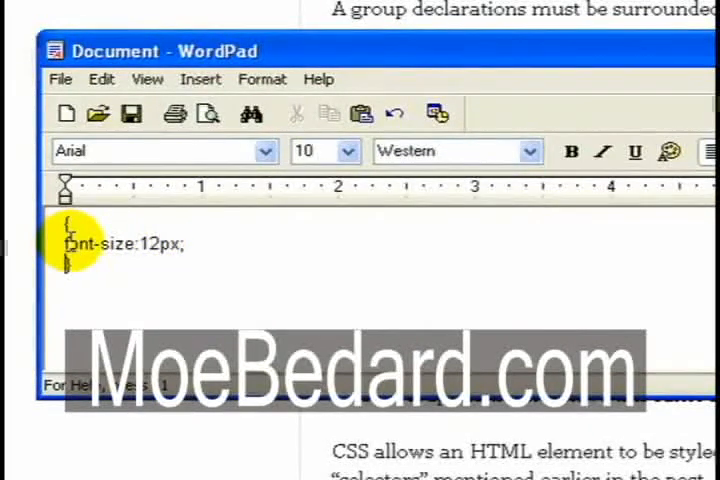
Indent the font-size:12px; declaration with a tab between the braces
{"action": "left_click", "coordinate": [66, 243]}
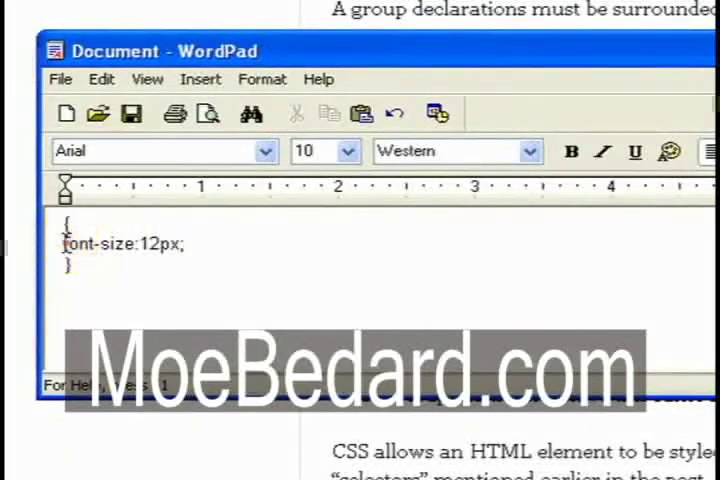
{"action": "left_click", "coordinate": [145, 244]}
{"action": "key", "text": "Tab"}
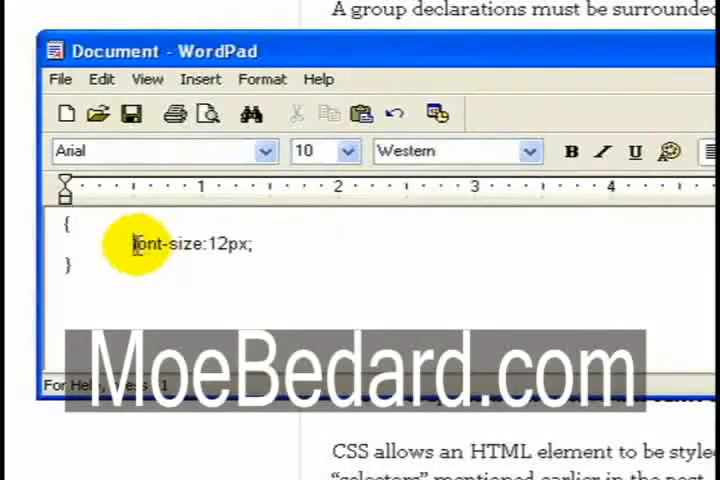
{"action": "key", "text": "BackSpace"}
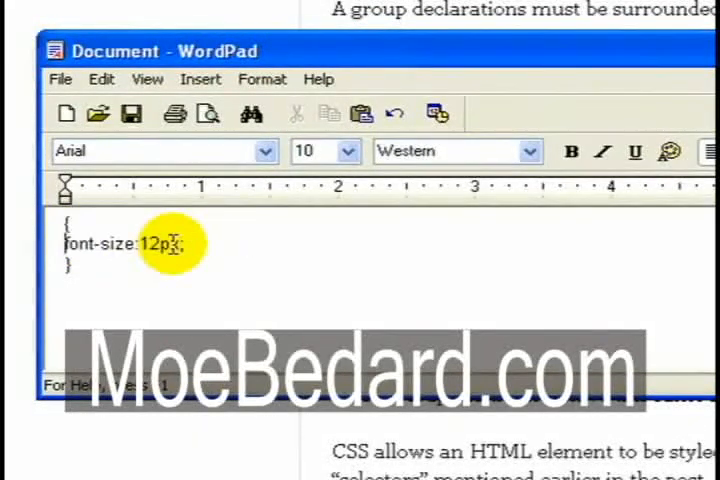
{"action": "key", "text": "Tab"}
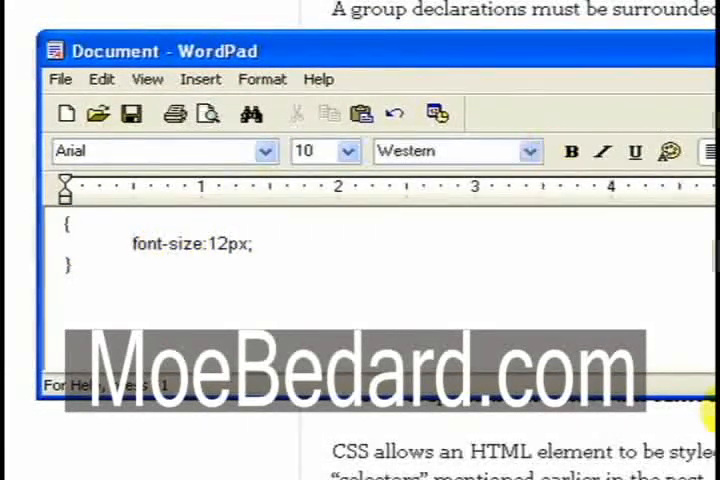